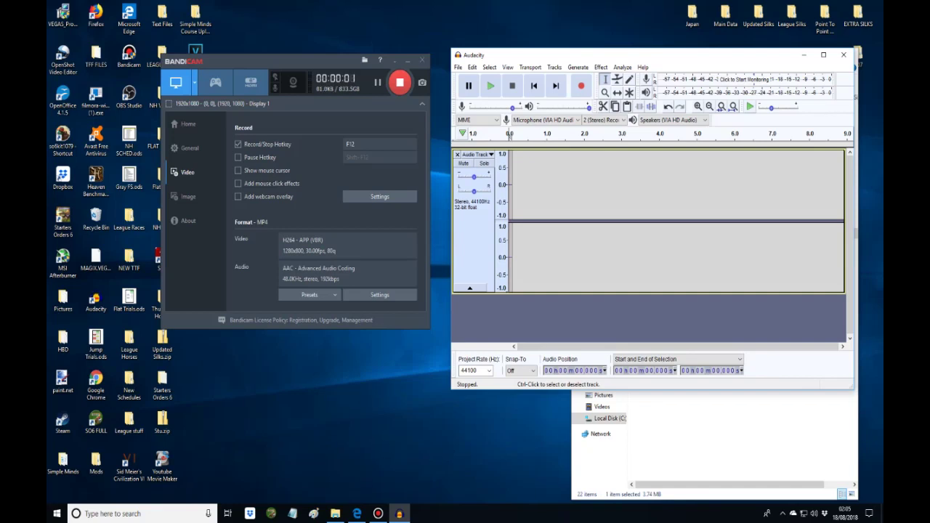
Start an audio recording in Audacity and switch to the Google Maps satellite view in Microsoft Edge
{"action": "left_click", "coordinate": [581, 86]}
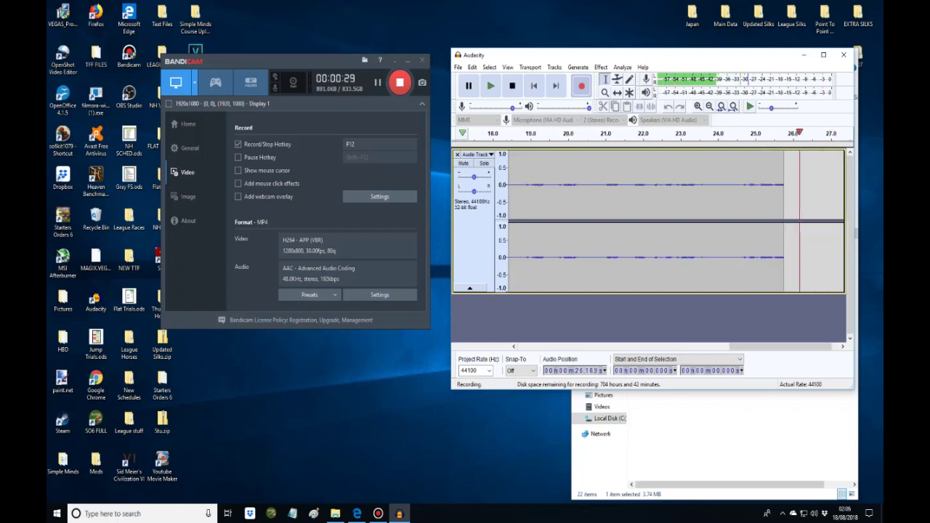
{"action": "left_click", "coordinate": [356, 514]}
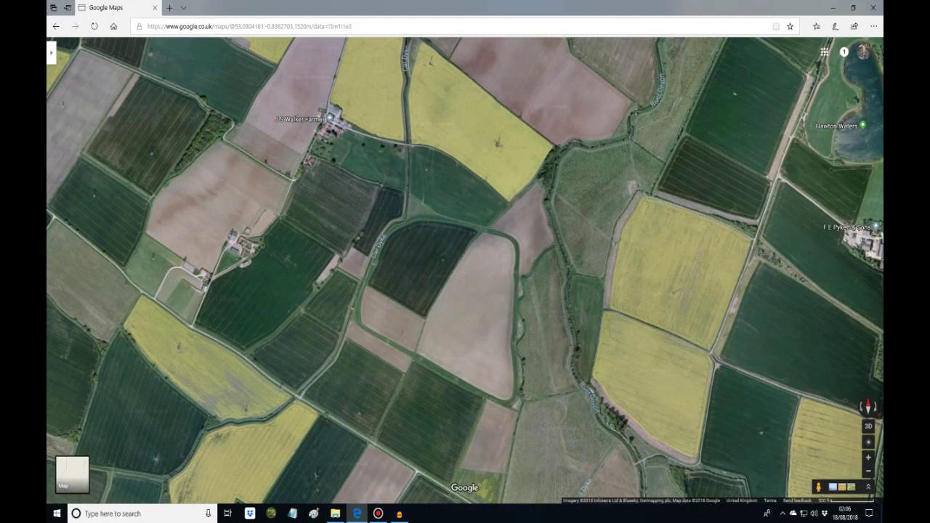
Examine the fields between Car Dyke and the River Devon up close and survey the surrounding region out to the coast
{"action": "scroll", "coordinate": [464, 326], "scroll_direction": "up", "scroll_amount": 3}
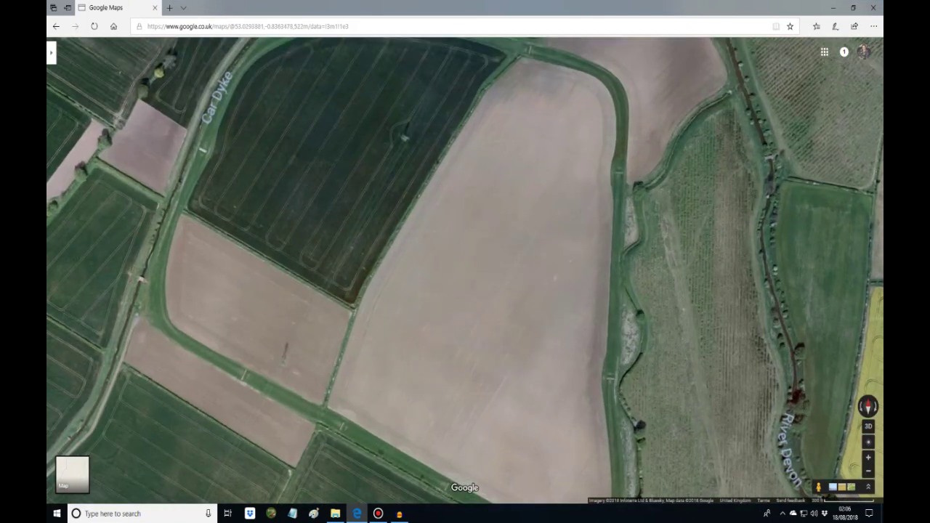
{"action": "left_click_drag", "start_coordinate": [464, 326], "coordinate": [502, 205]}
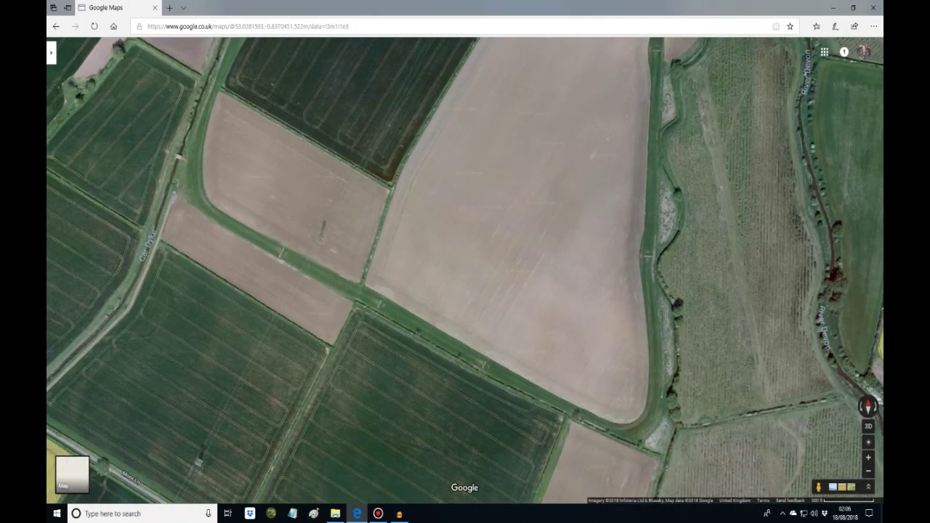
{"action": "key", "text": "Up"}
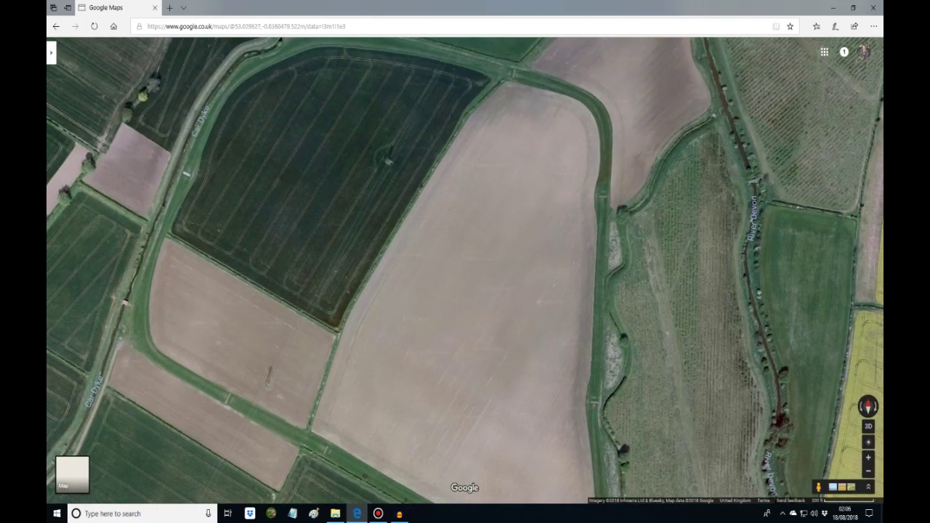
{"action": "key", "text": "Right"}
{"action": "scroll", "coordinate": [477, 218], "scroll_direction": "down", "scroll_amount": 4}
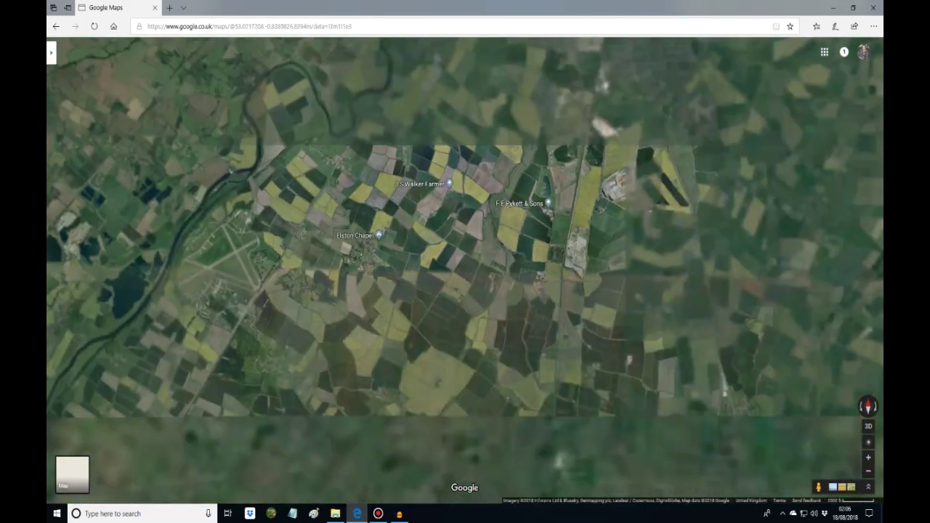
{"action": "key", "text": "minus"}
{"action": "key", "text": "minus"}
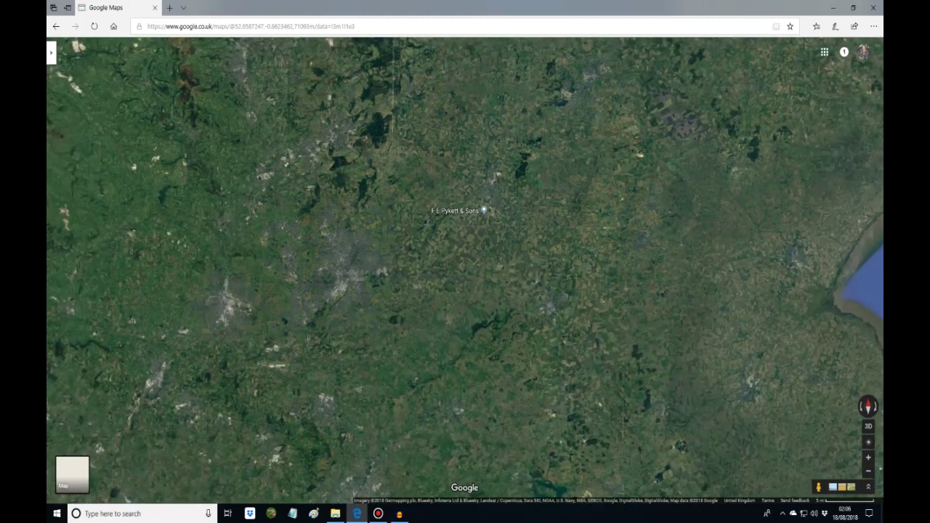
{"action": "left_click_drag", "start_coordinate": [477, 218], "coordinate": [374, 228]}
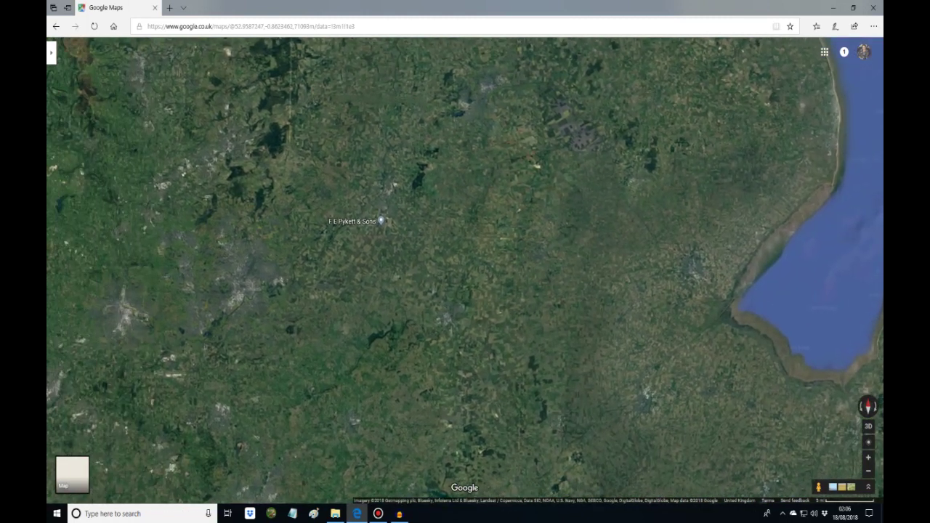
{"action": "scroll", "coordinate": [430, 232], "scroll_direction": "down", "scroll_amount": 1}
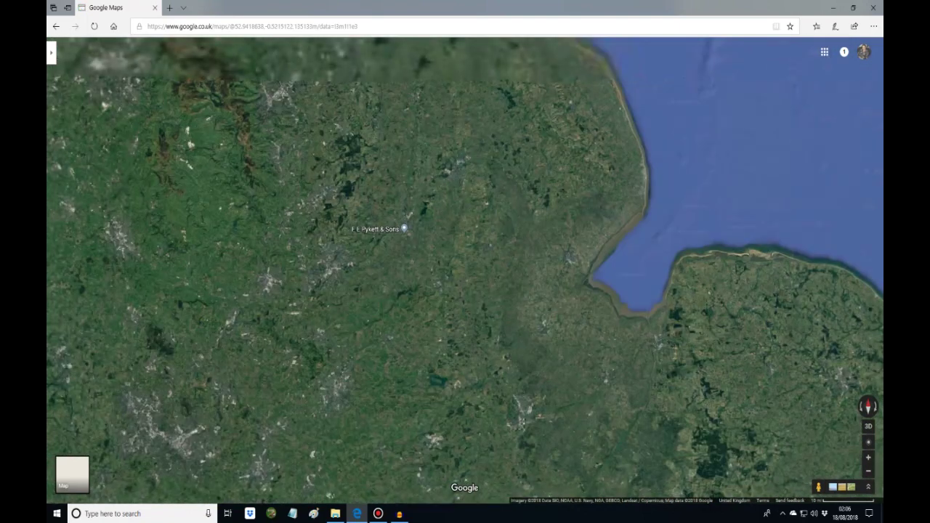
Locate the fields between Car Dyke and the River Devon again, starting from the regional view south of Newark-on-Trent
{"action": "scroll", "coordinate": [382, 225], "scroll_direction": "up", "scroll_amount": 2}
{"action": "key", "text": "plus"}
{"action": "key", "text": "plus"}
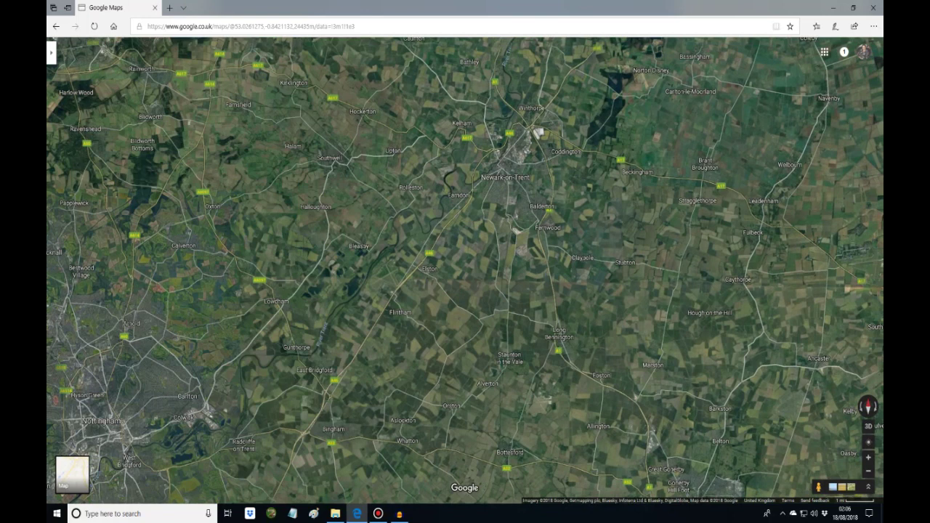
{"action": "key", "text": "plus"}
{"action": "key", "text": "plus"}
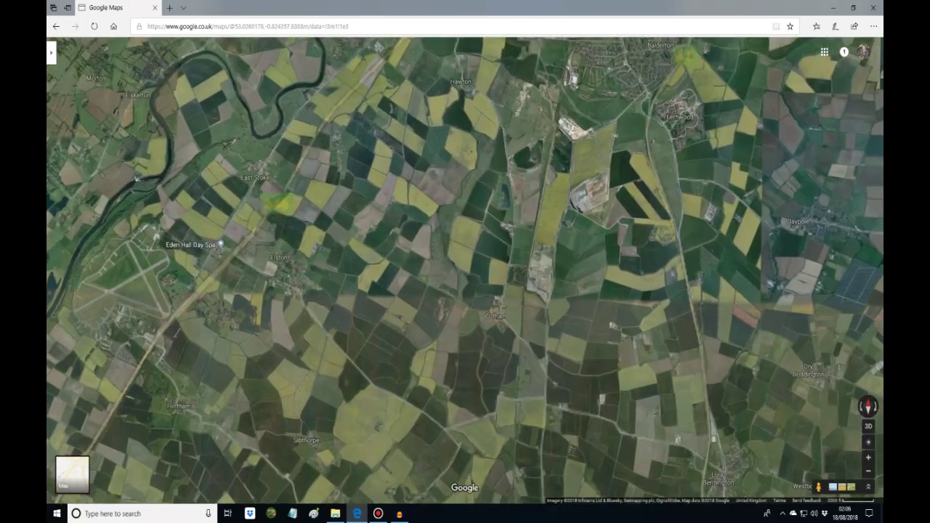
{"action": "key", "text": "plus"}
{"action": "key", "text": "plus"}
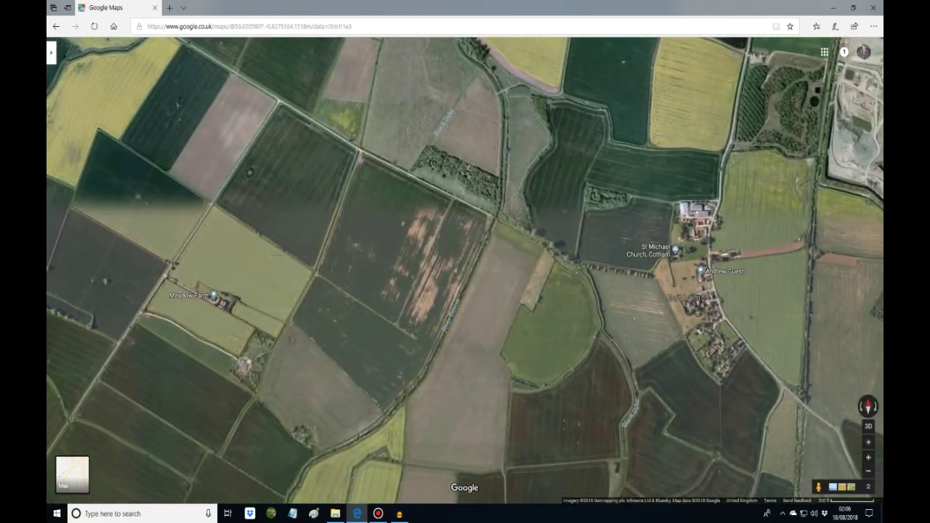
{"action": "key", "text": "Left"}
{"action": "key", "text": "Up"}
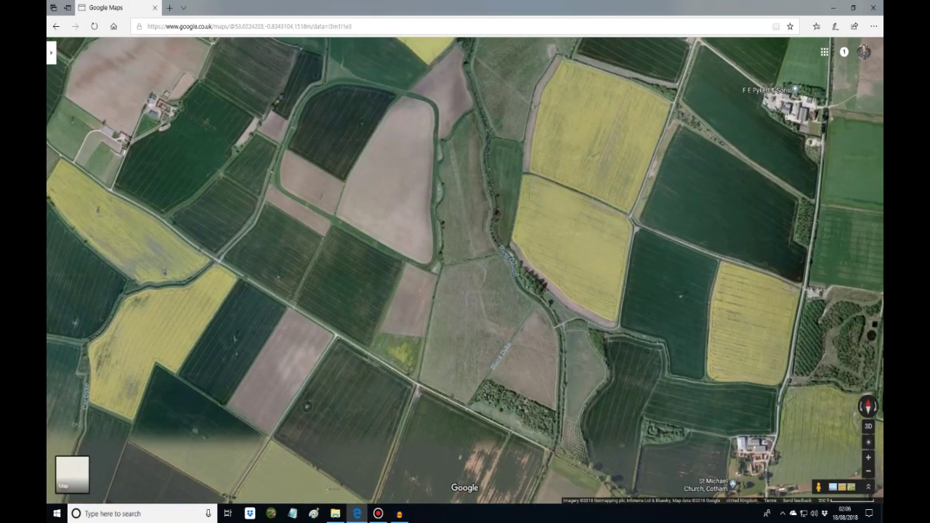
{"action": "key", "text": "Up"}
{"action": "key", "text": "plus"}
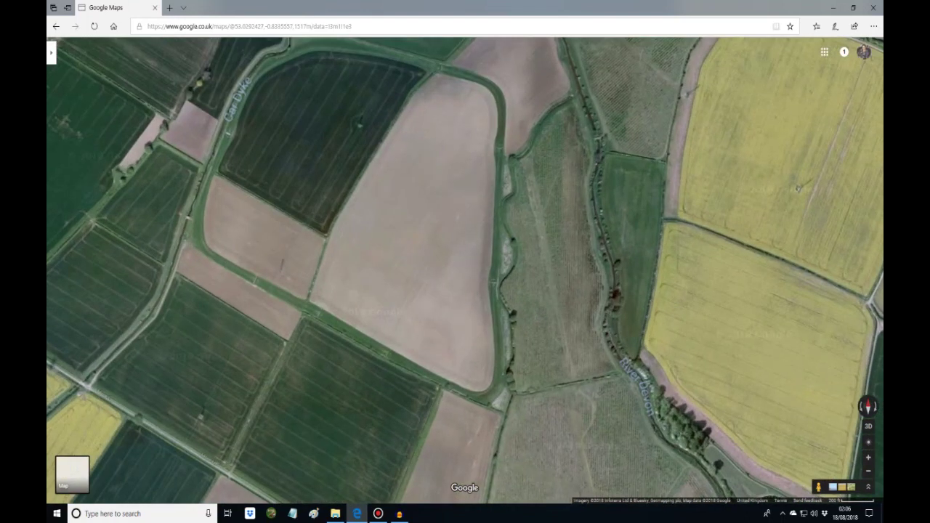
{"action": "key", "text": "Up"}
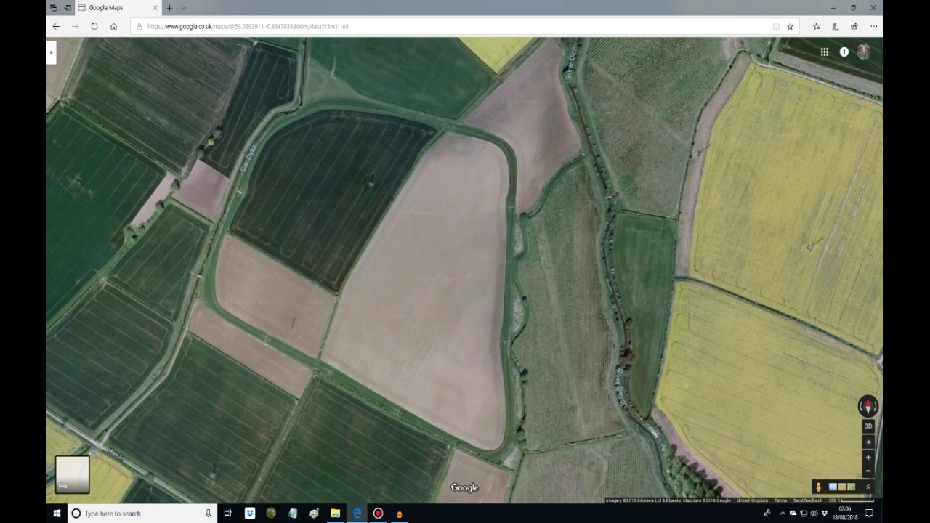
{"action": "key", "text": "Up"}
{"action": "key", "text": "Left"}
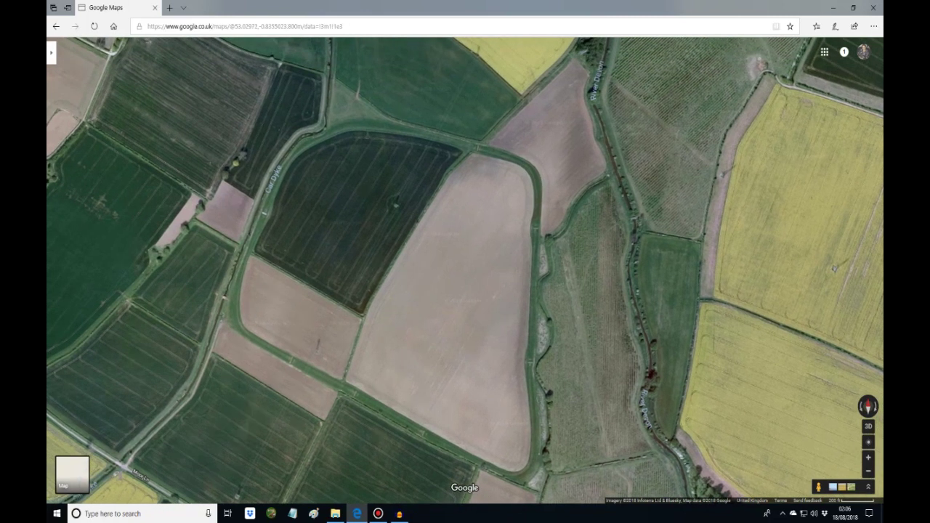
Frame the satellite map so the Car Dyke fields sit centrally, with J S Walker Farmer and Hawton Waters both in view
{"action": "key", "text": "minus"}
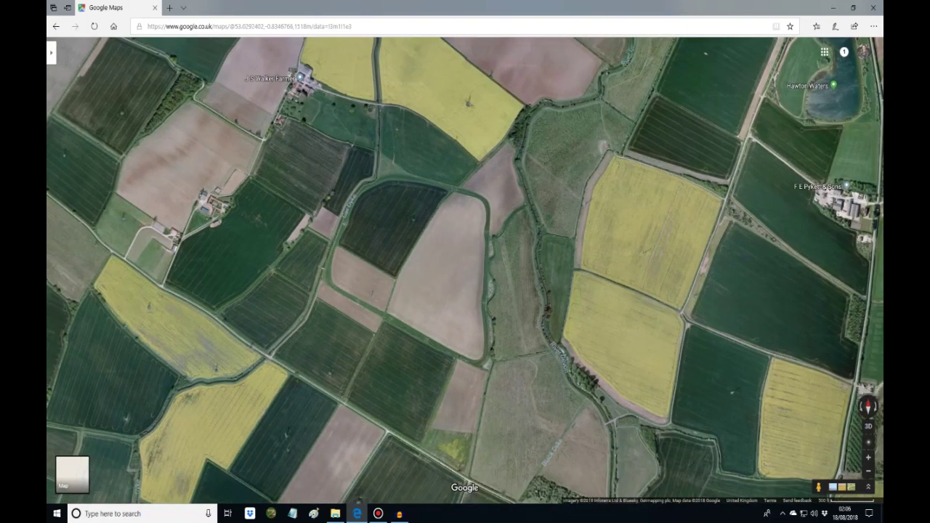
{"action": "scroll", "coordinate": [451, 292], "scroll_direction": "up", "scroll_amount": 3}
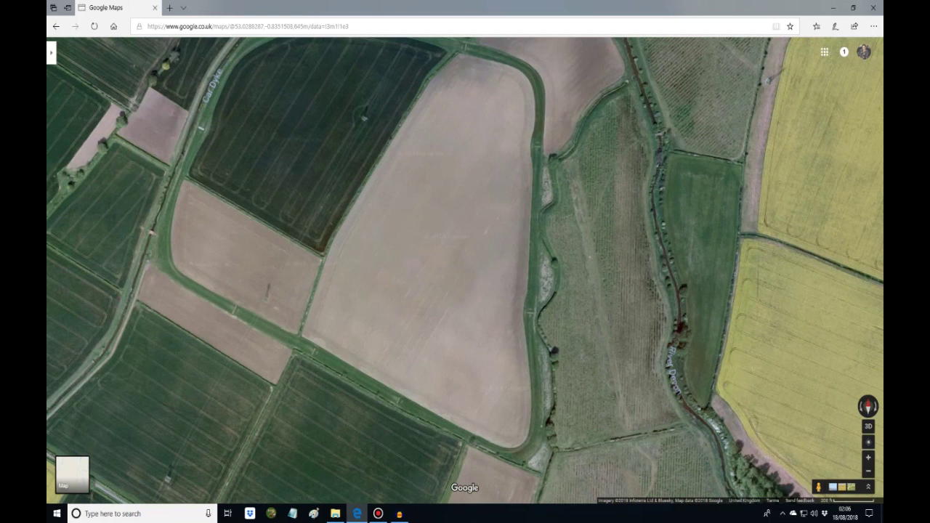
{"action": "left_click_drag", "start_coordinate": [451, 293], "coordinate": [466, 351]}
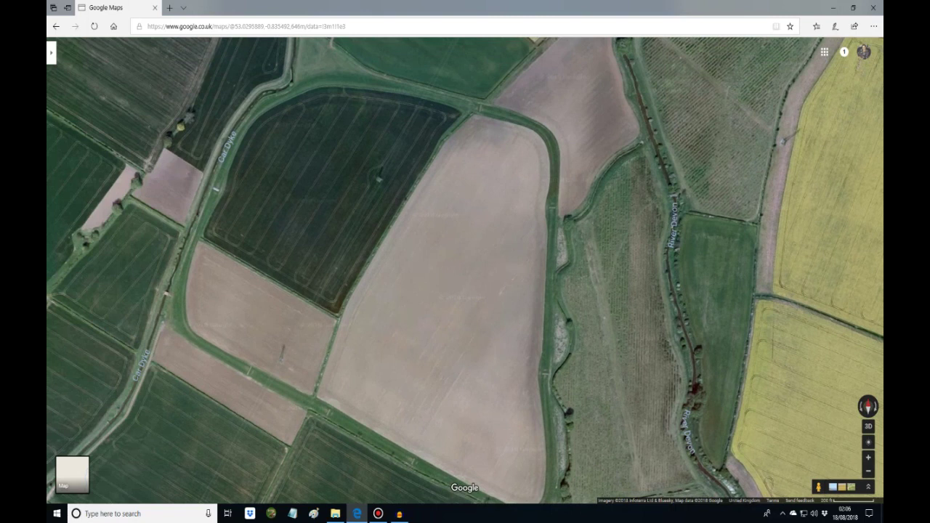
{"action": "key", "text": "minus"}
{"action": "key", "text": "minus"}
{"action": "key", "text": "minus"}
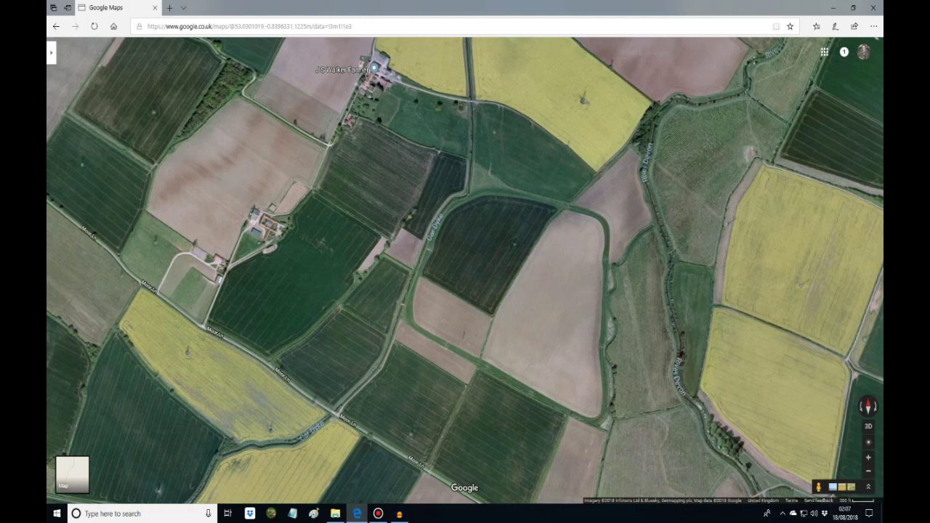
{"action": "key", "text": "minus"}
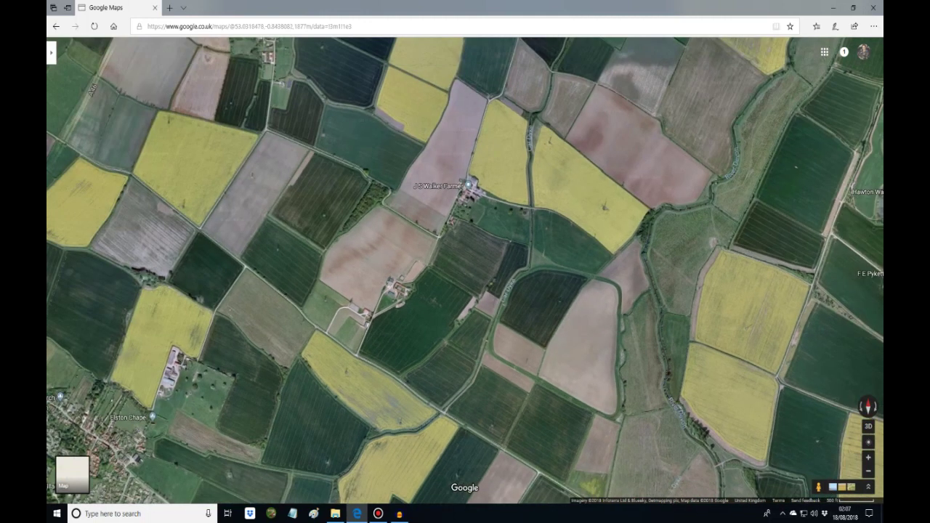
{"action": "left_click_drag", "start_coordinate": [465, 271], "coordinate": [357, 214]}
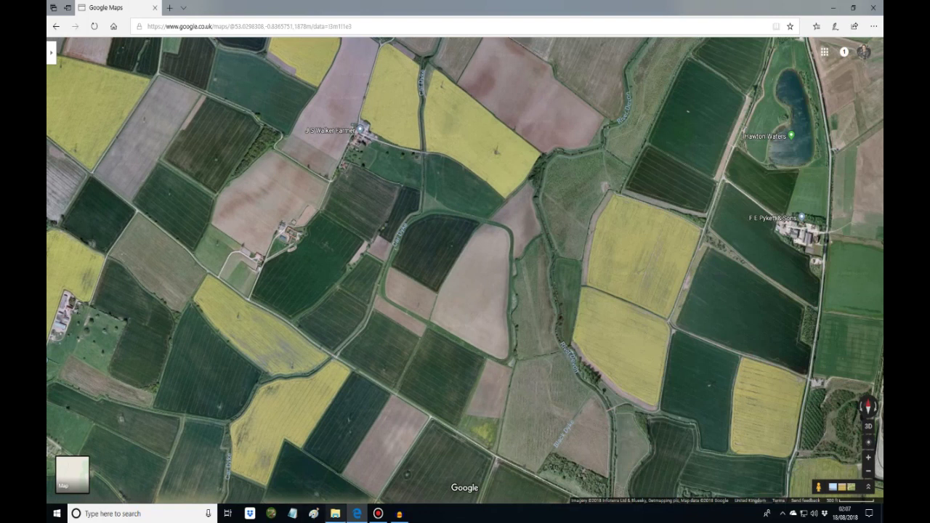
Switch to Paint and paste the full-screen capture of the satellite map onto the blank canvas
{"action": "left_click", "coordinate": [313, 513]}
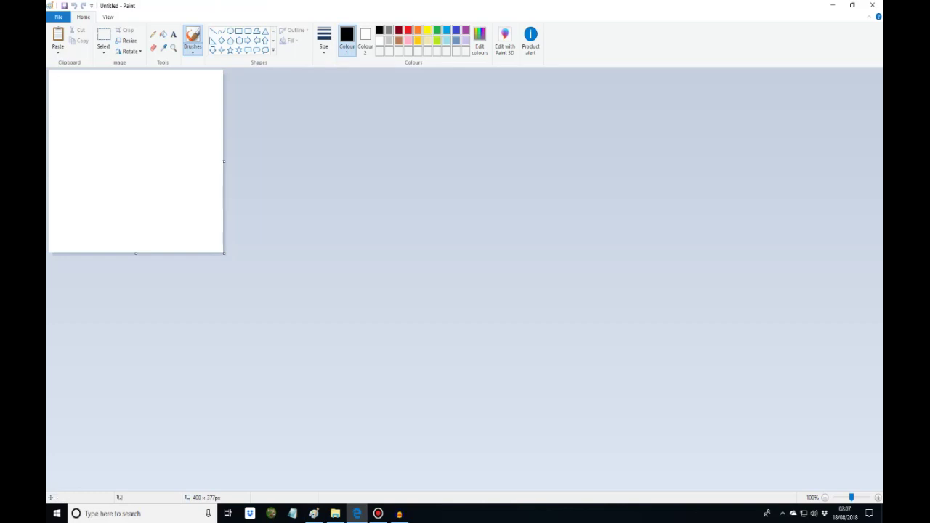
{"action": "left_click", "coordinate": [58, 40]}
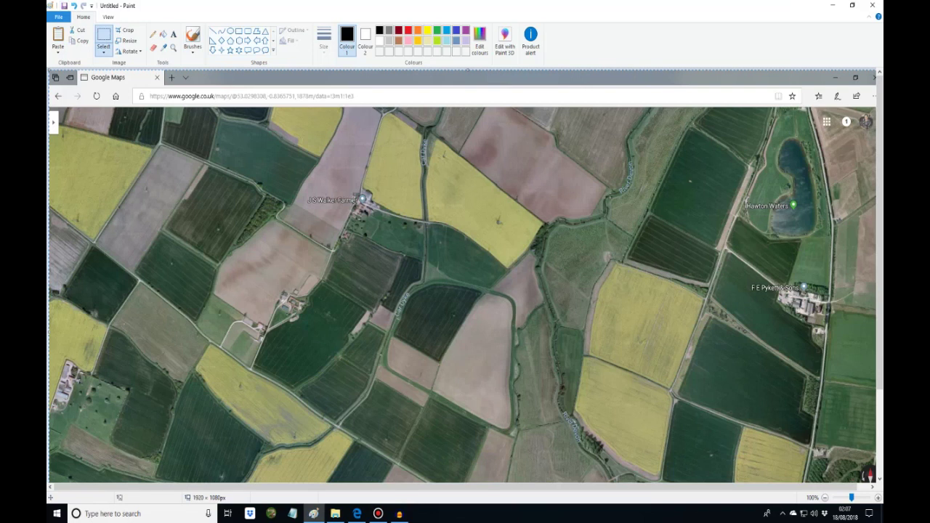
{"action": "left_click", "coordinate": [58, 16]}
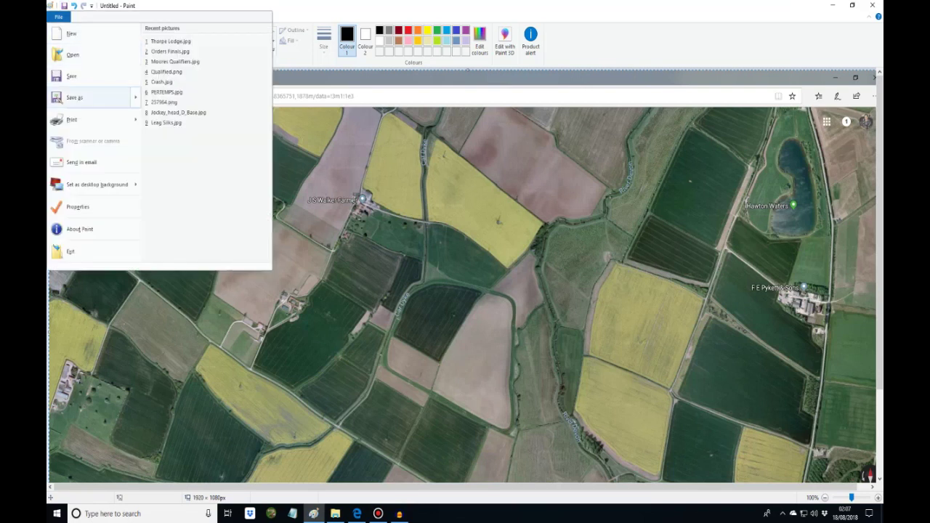
{"action": "mouse_move", "coordinate": [72, 98]}
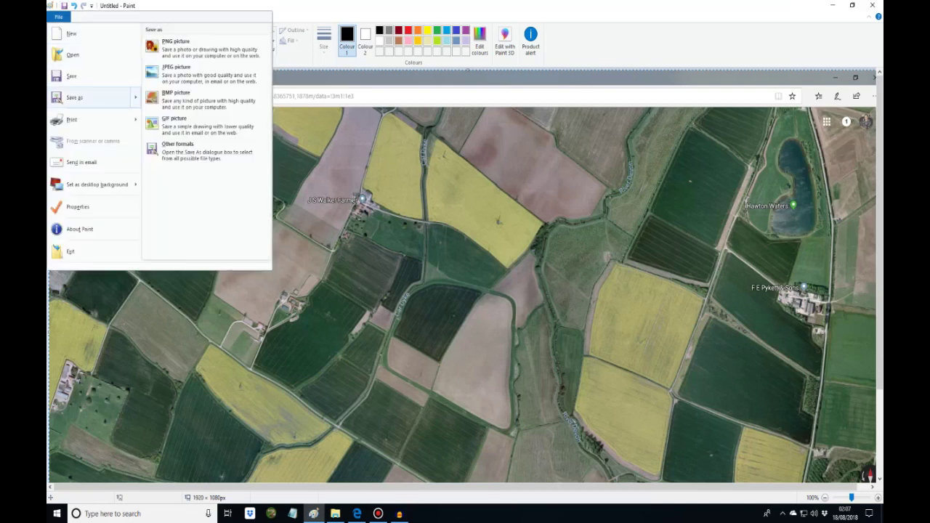
{"action": "left_click", "coordinate": [72, 98]}
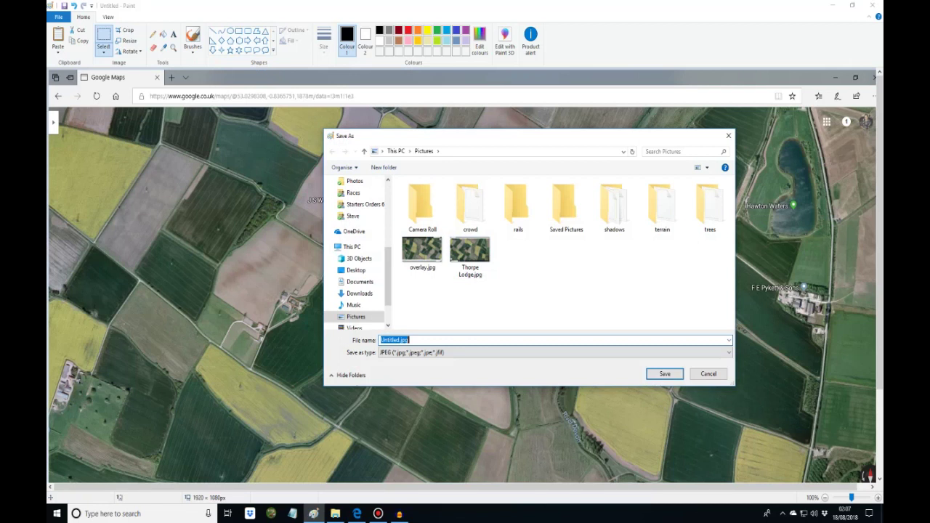
{"action": "left_click", "coordinate": [708, 374]}
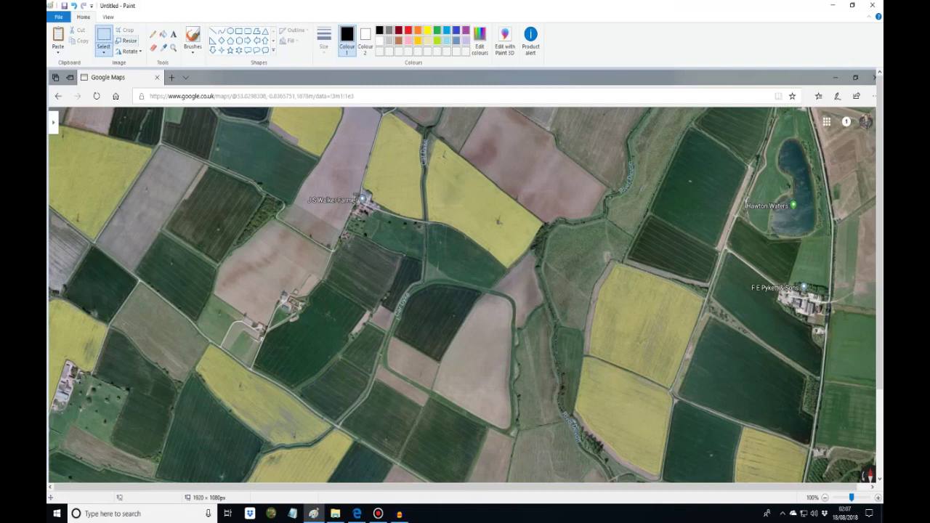
Select the 500 ft scale bar at the map's lower-right corner, about 91 × 6 px, and crop the picture to it
{"action": "left_click", "coordinate": [58, 38]}
{"action": "scroll", "coordinate": [467, 479], "scroll_direction": "down", "scroll_amount": 3}
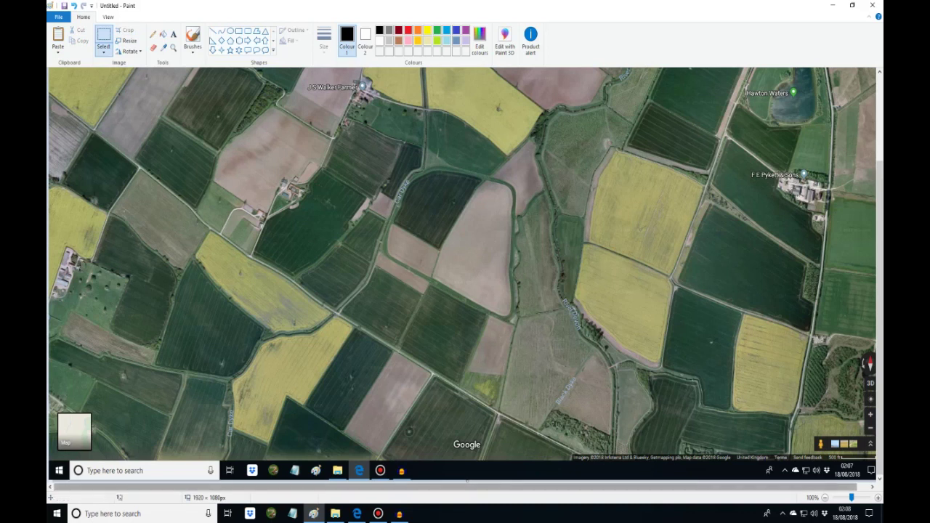
{"action": "left_click_drag", "start_coordinate": [441, 486], "coordinate": [455, 486]}
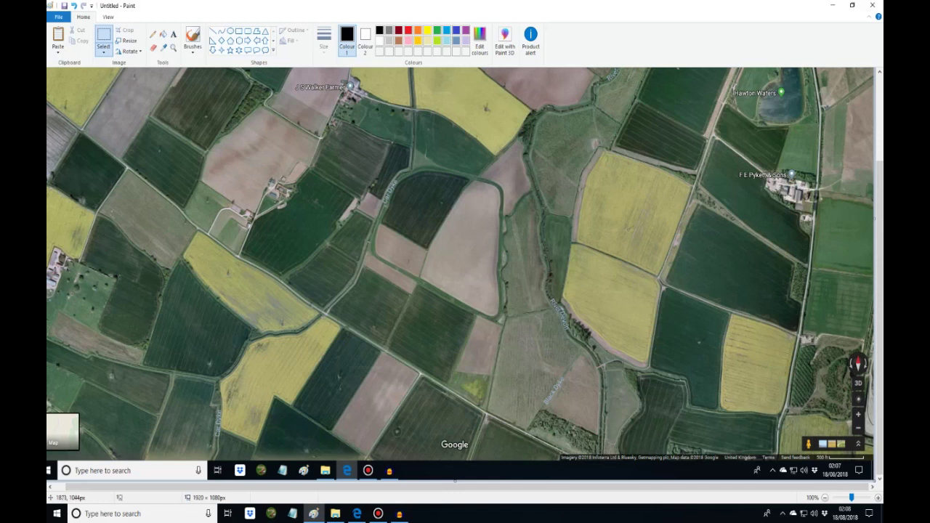
{"action": "left_click_drag", "start_coordinate": [827, 457], "coordinate": [867, 460]}
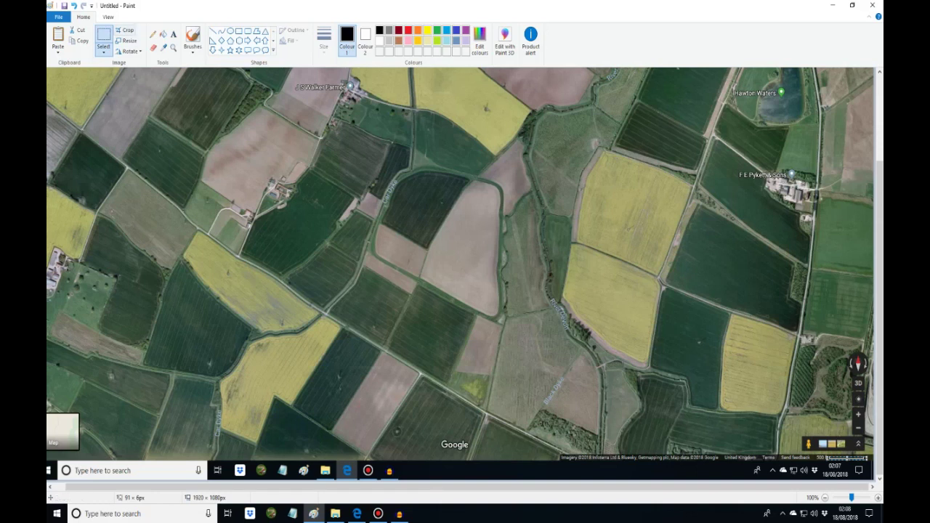
{"action": "left_click", "coordinate": [125, 30]}
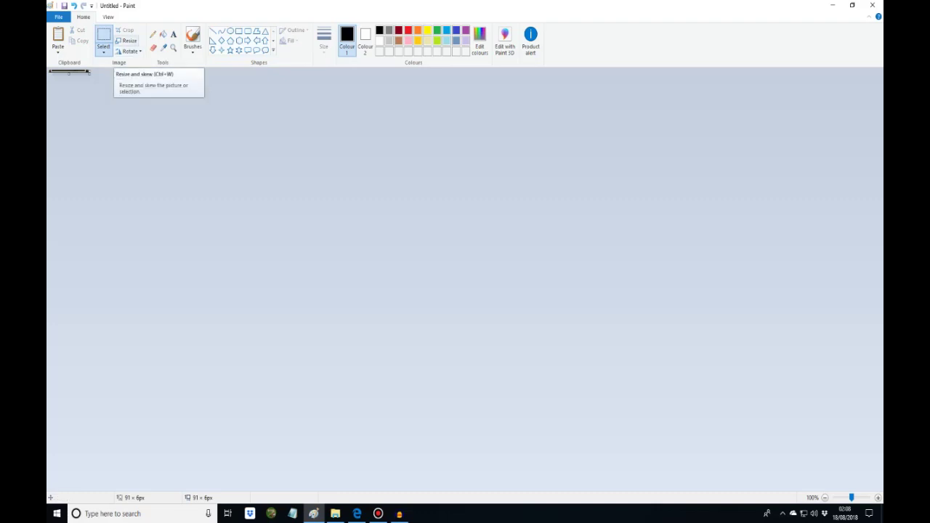
Check the cropped scale bar's horizontal size in pixels in the Resize and Skew dialog, without resizing it
{"action": "left_click", "coordinate": [127, 41]}
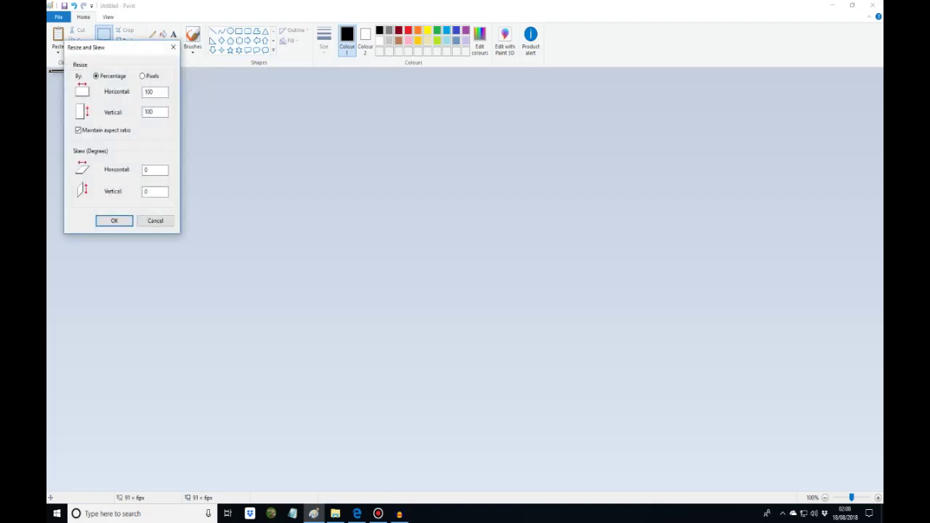
{"action": "left_click", "coordinate": [143, 76]}
{"action": "double_click", "coordinate": [147, 91]}
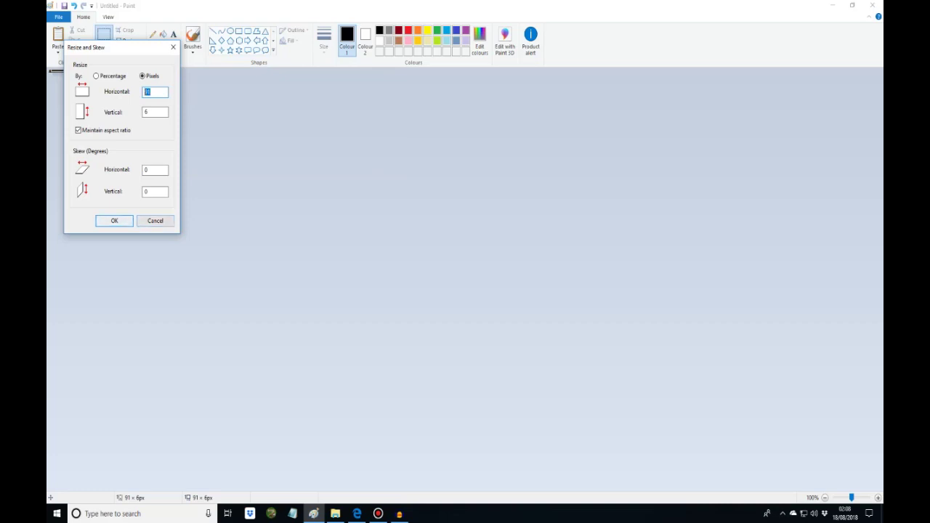
{"action": "left_click", "coordinate": [155, 220]}
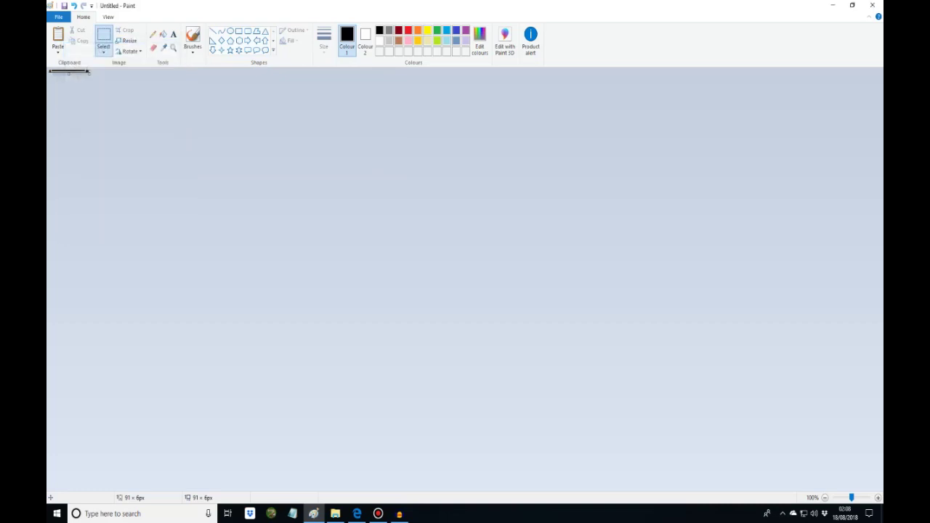
Close Paint and discard the cropped scale bar picture without saving it
{"action": "left_click", "coordinate": [872, 6]}
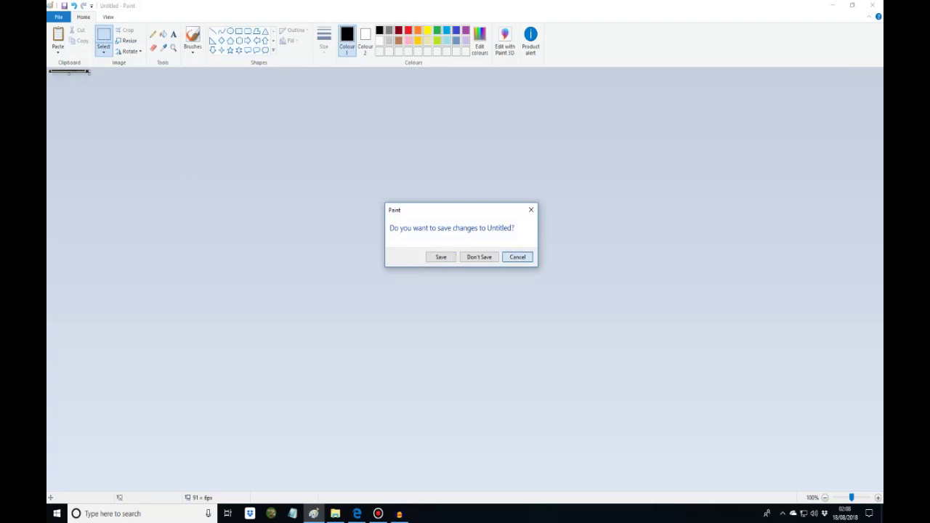
{"action": "left_click", "coordinate": [517, 256]}
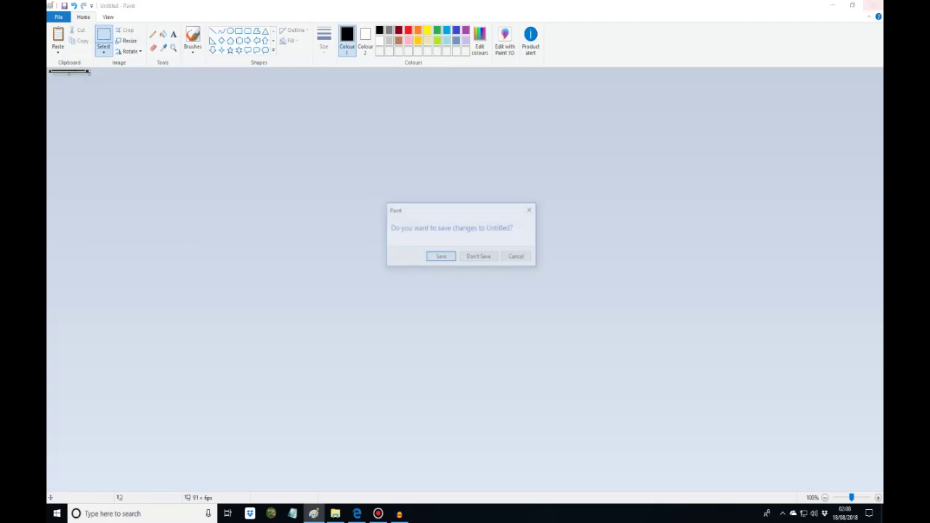
{"action": "left_click", "coordinate": [478, 257]}
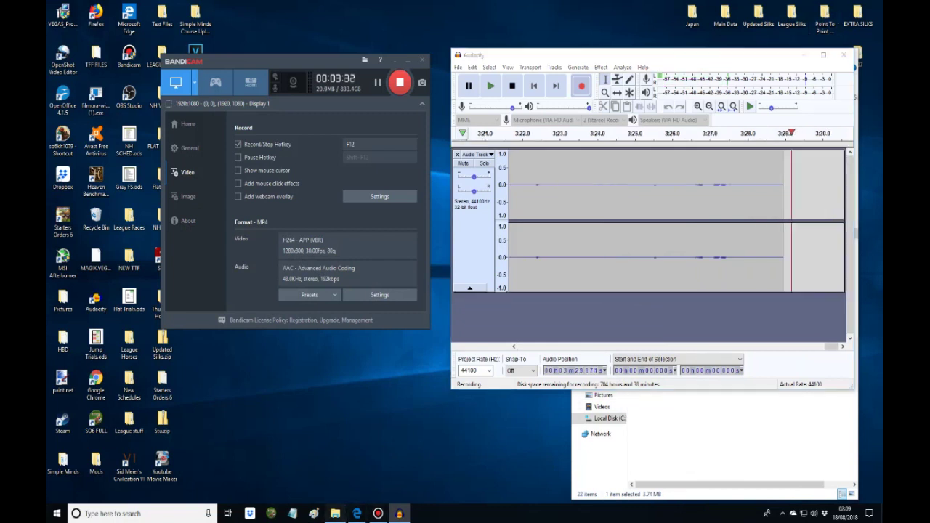
Switch to File Explorer, show the Pictures folder, and place its window near the middle of the desktop with the browser minimized
{"action": "left_click", "coordinate": [334, 514]}
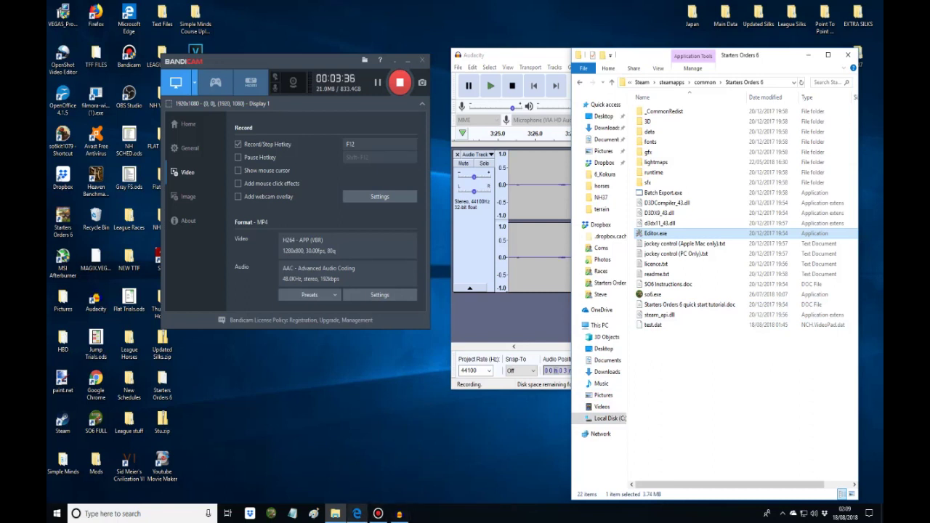
{"action": "key", "text": "alt+Tab"}
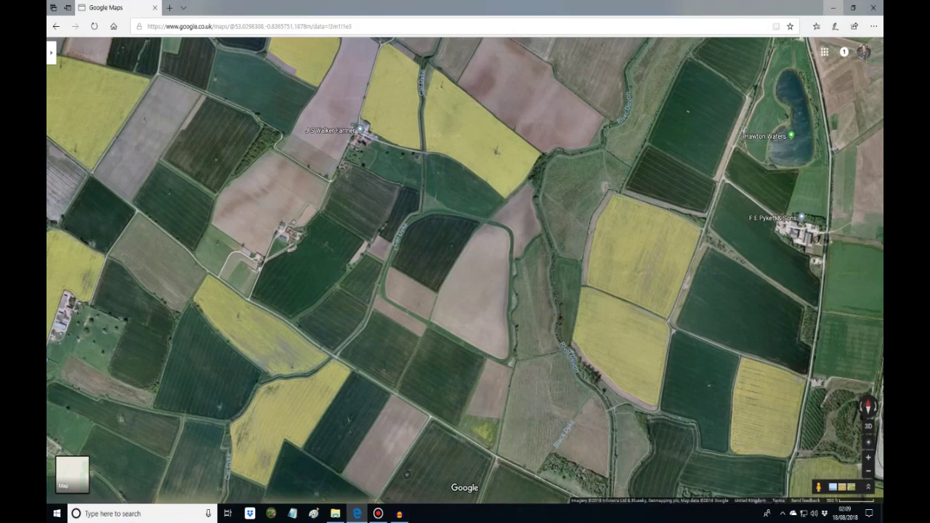
{"action": "left_click", "coordinate": [833, 7]}
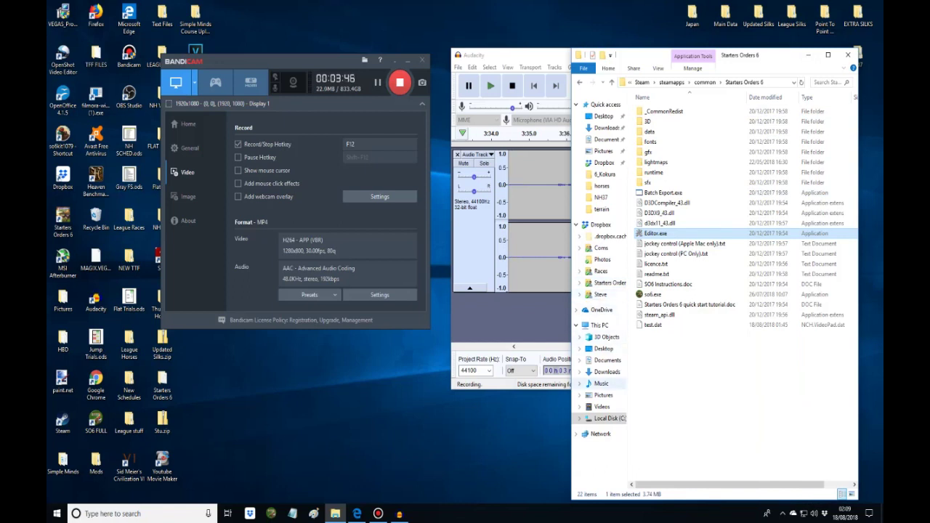
{"action": "left_click", "coordinate": [603, 395]}
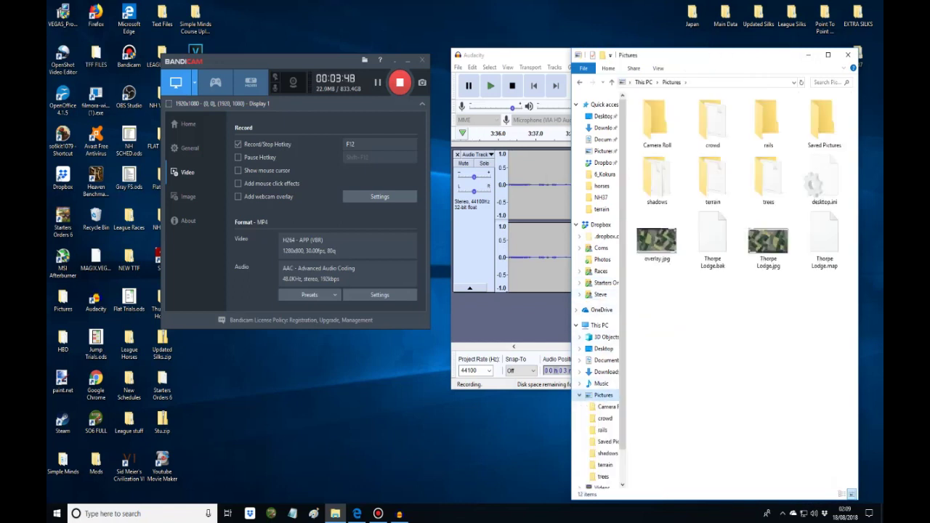
{"action": "left_click_drag", "start_coordinate": [690, 55], "coordinate": [473, 40]}
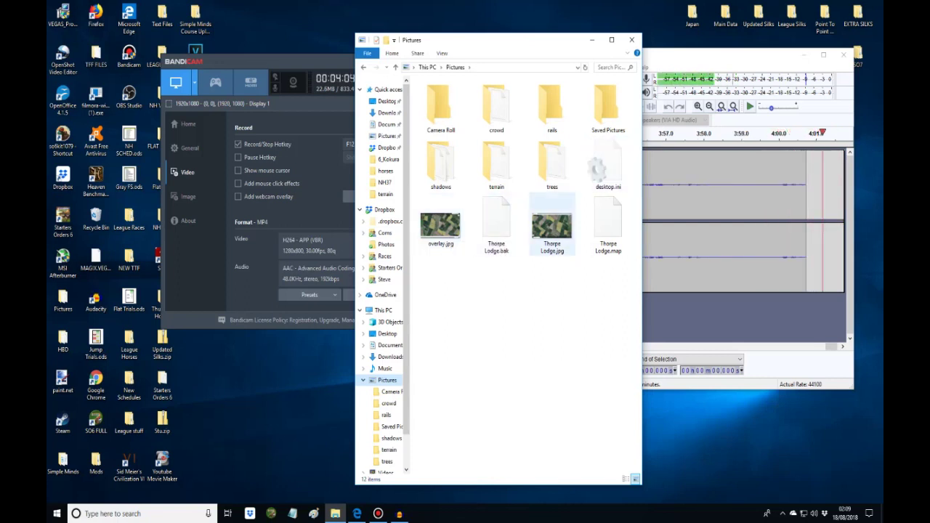
Open Thorpe Lodge.jpg from the Pictures folder in paint.net and rotate the whole image 180°
{"action": "right_click", "coordinate": [546, 228]}
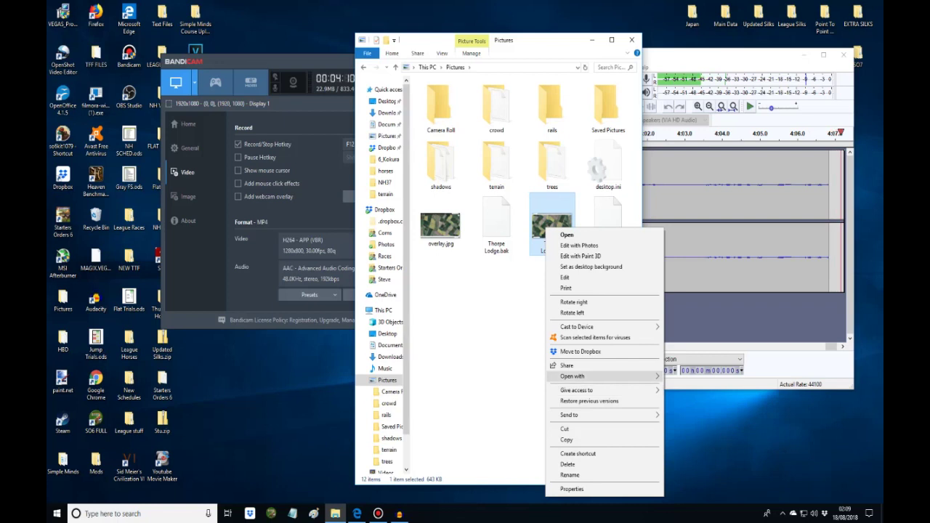
{"action": "mouse_move", "coordinate": [573, 376]}
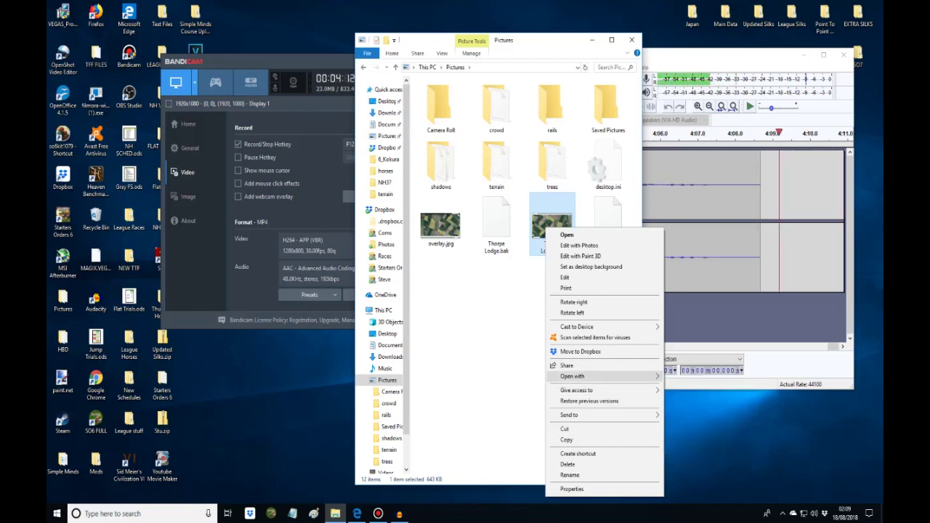
{"action": "left_click", "coordinate": [686, 409]}
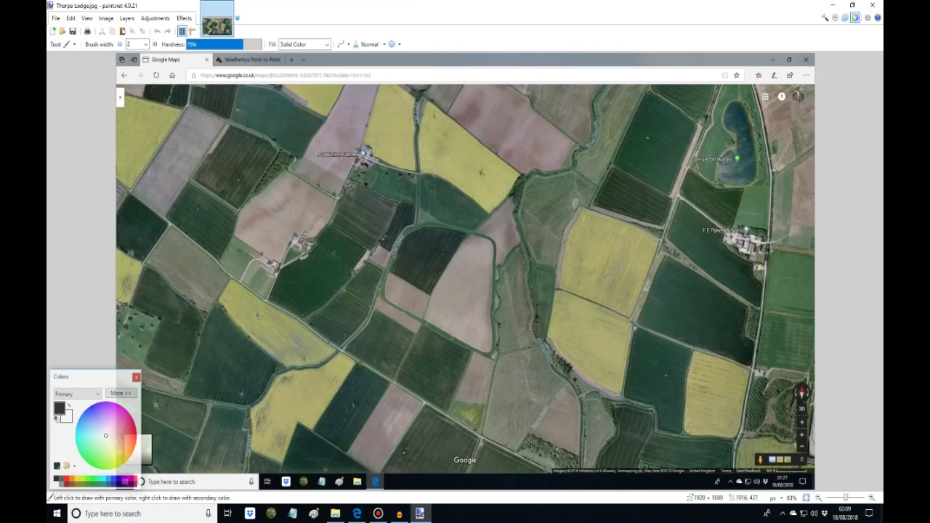
{"action": "left_click", "coordinate": [106, 18]}
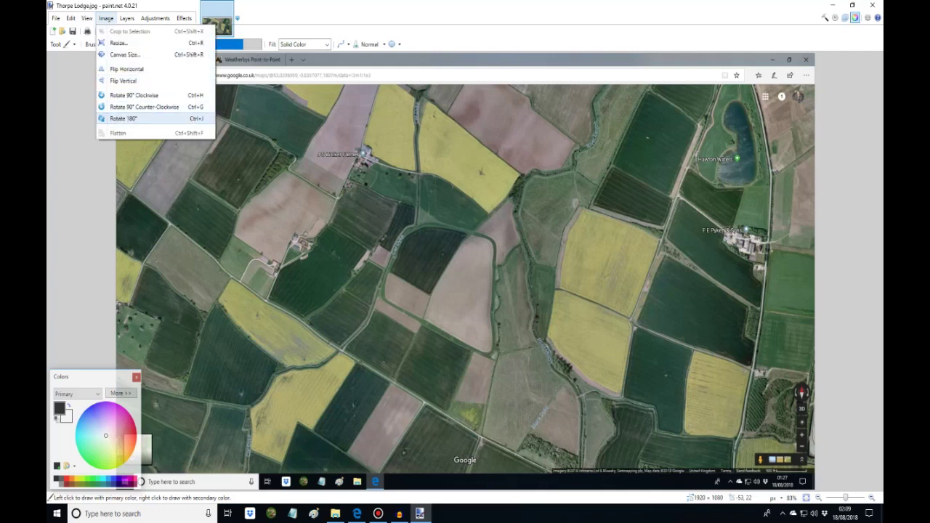
{"action": "left_click", "coordinate": [116, 118]}
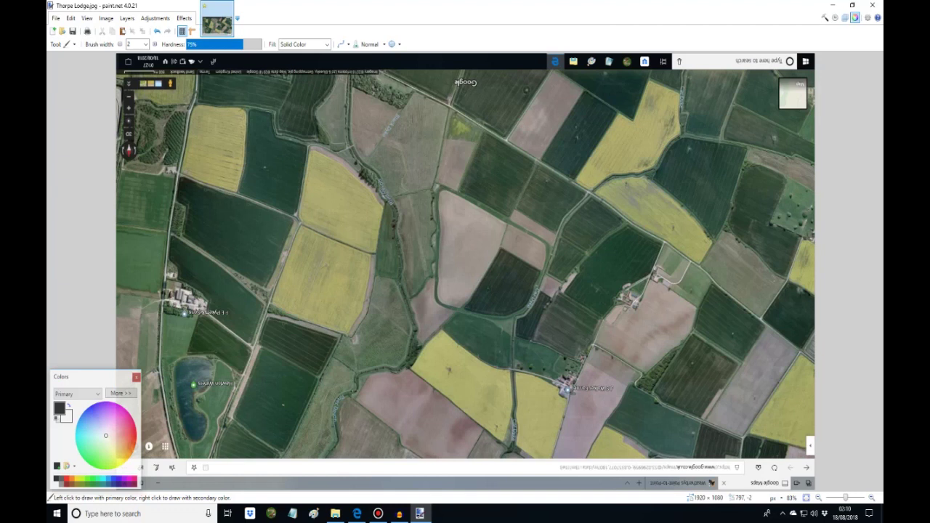
Start saving the rotated image under the name overlay.jpg in the Pictures folder, then cancel the save
{"action": "left_click", "coordinate": [56, 18]}
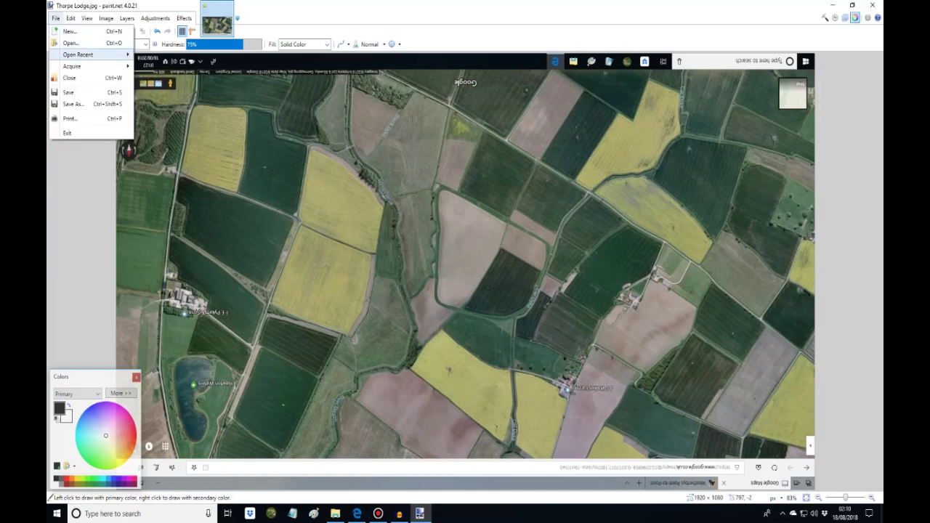
{"action": "left_click", "coordinate": [72, 104]}
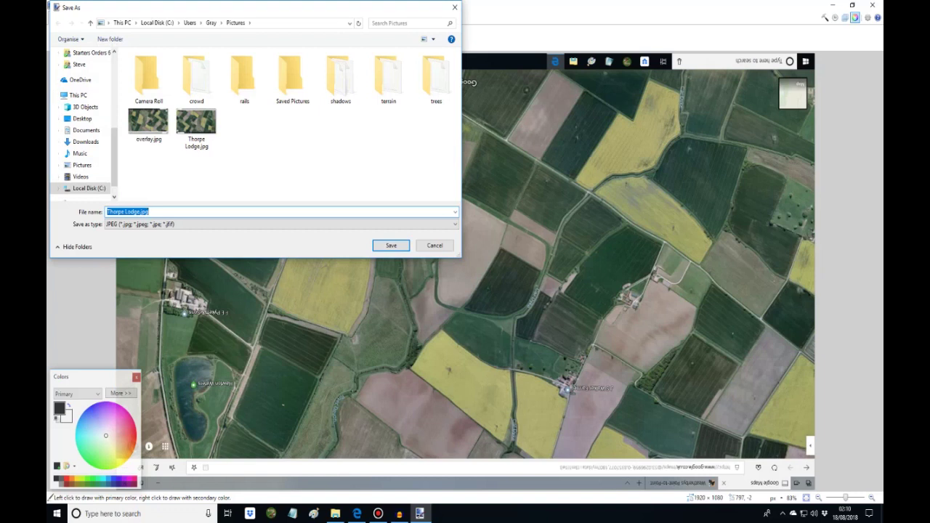
{"action": "type", "text": "o"}
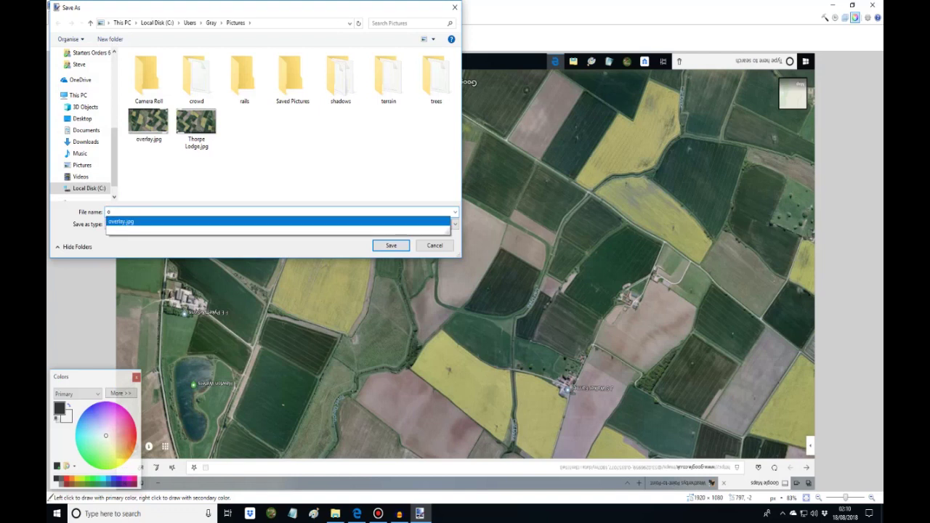
{"action": "left_click", "coordinate": [129, 223]}
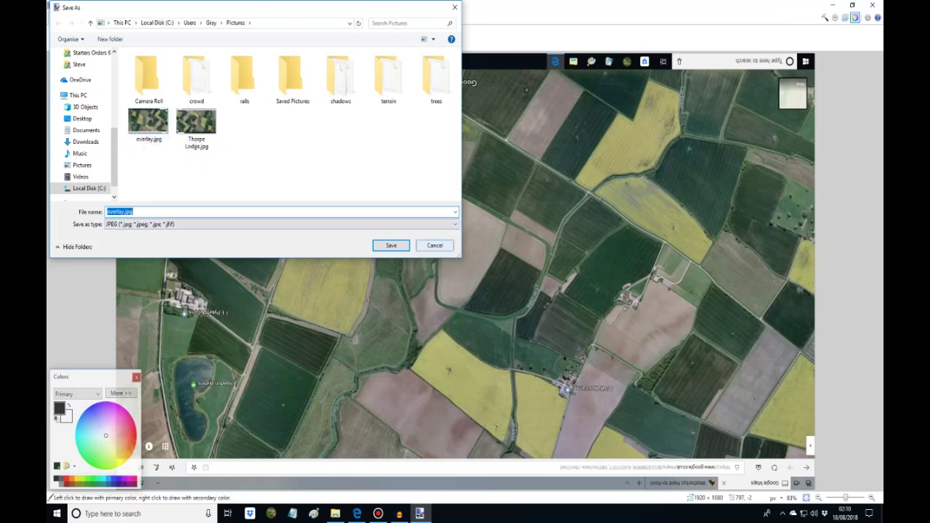
{"action": "key", "text": "Escape"}
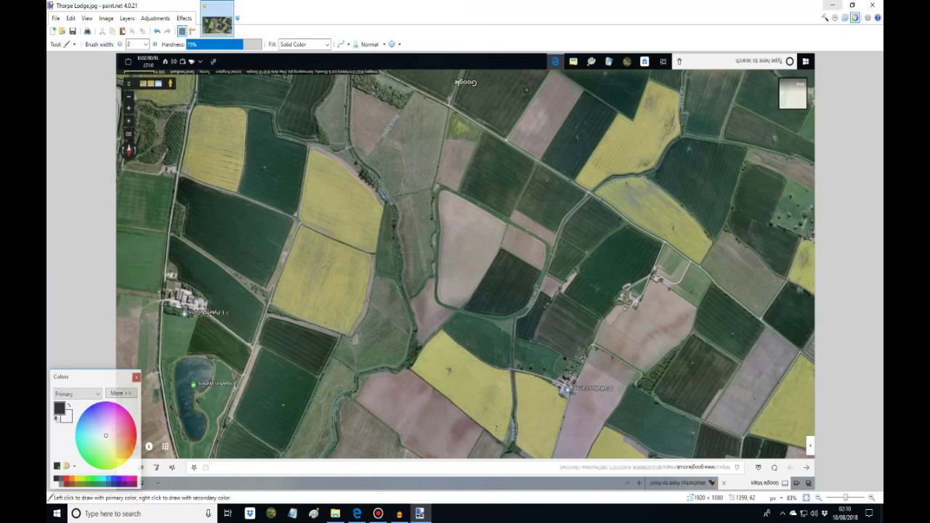
Minimize paint.net, switch to Google Maps in Edge, and examine the central brown fields up close and within the surrounding farmland
{"action": "left_click", "coordinate": [831, 5]}
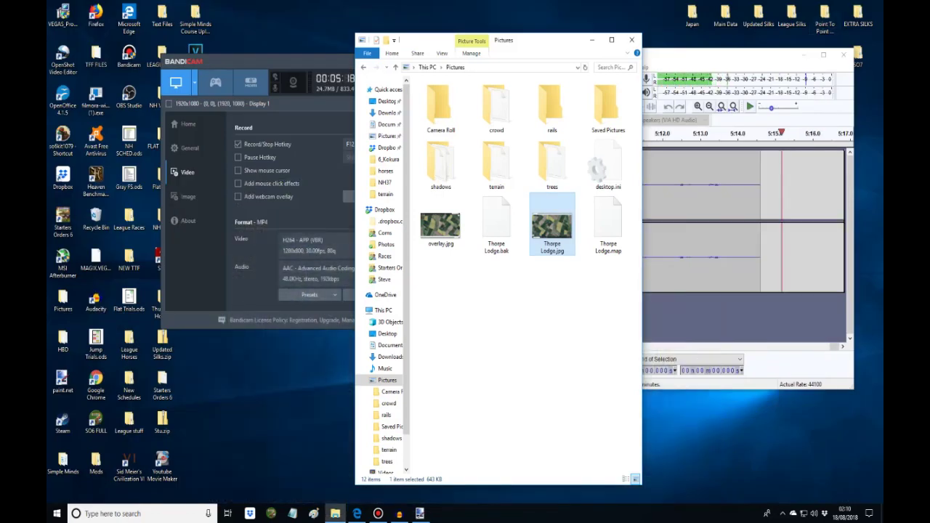
{"action": "left_click", "coordinate": [357, 513]}
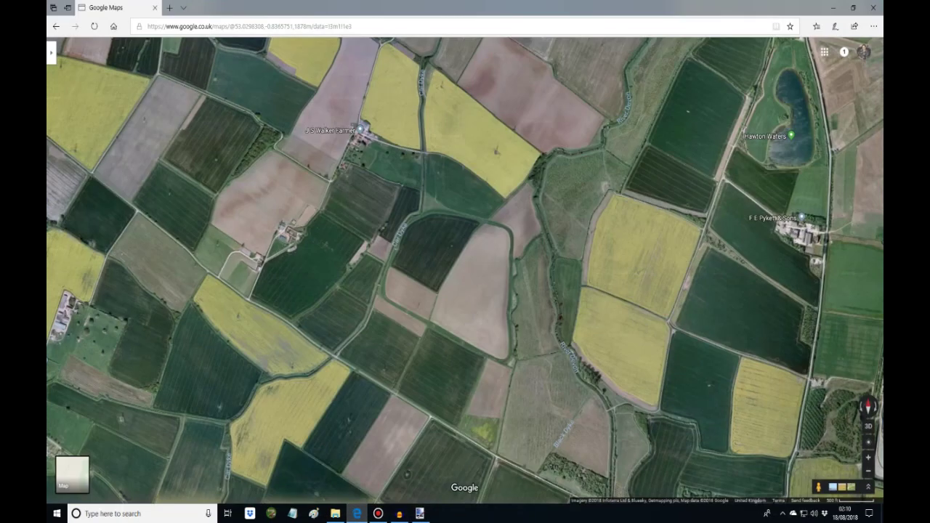
{"action": "scroll", "coordinate": [461, 335], "scroll_direction": "up", "scroll_amount": 5}
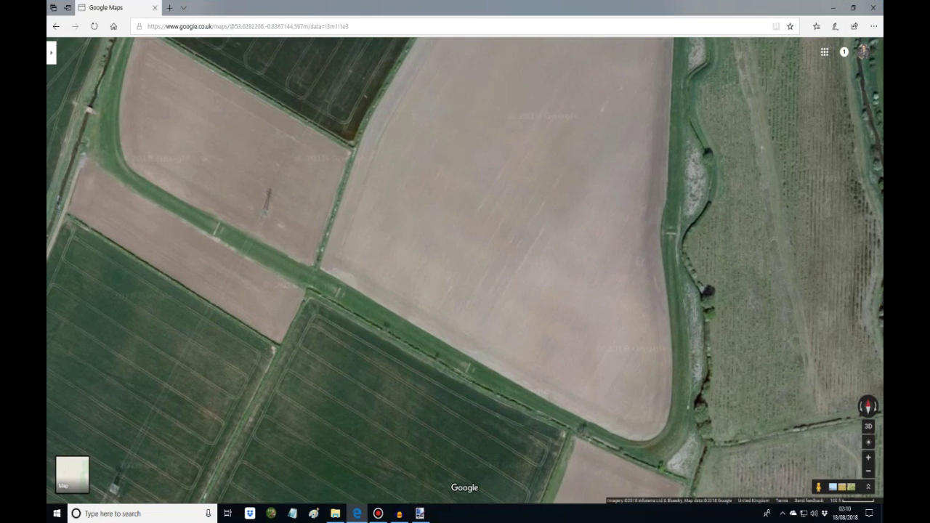
{"action": "scroll", "coordinate": [465, 270], "scroll_direction": "down", "scroll_amount": 5}
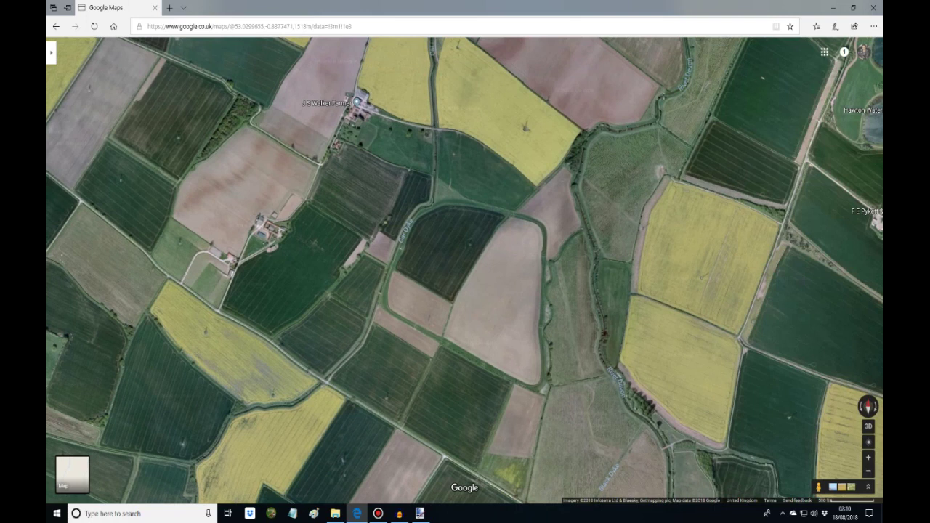
{"action": "left_click", "coordinate": [513, 248]}
{"action": "left_click", "coordinate": [514, 247]}
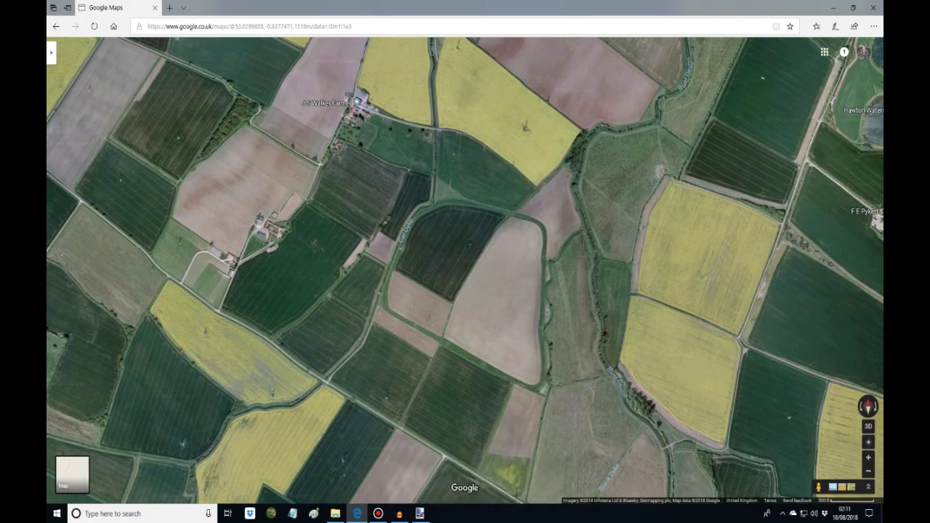